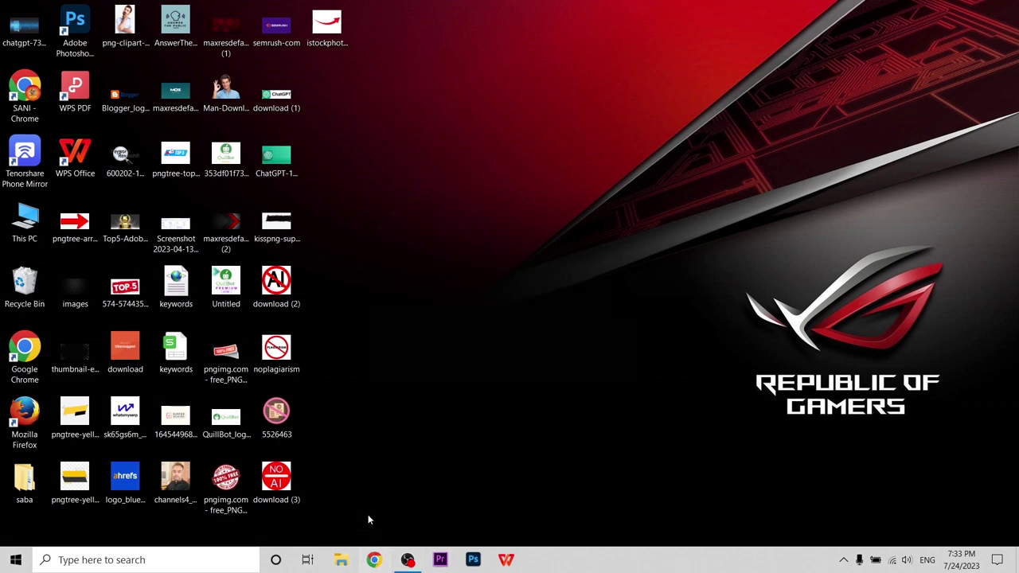
Open Chrome with an existing user profile and go to chat.openai.com.
{"action": "left_click", "coordinate": [374, 560]}
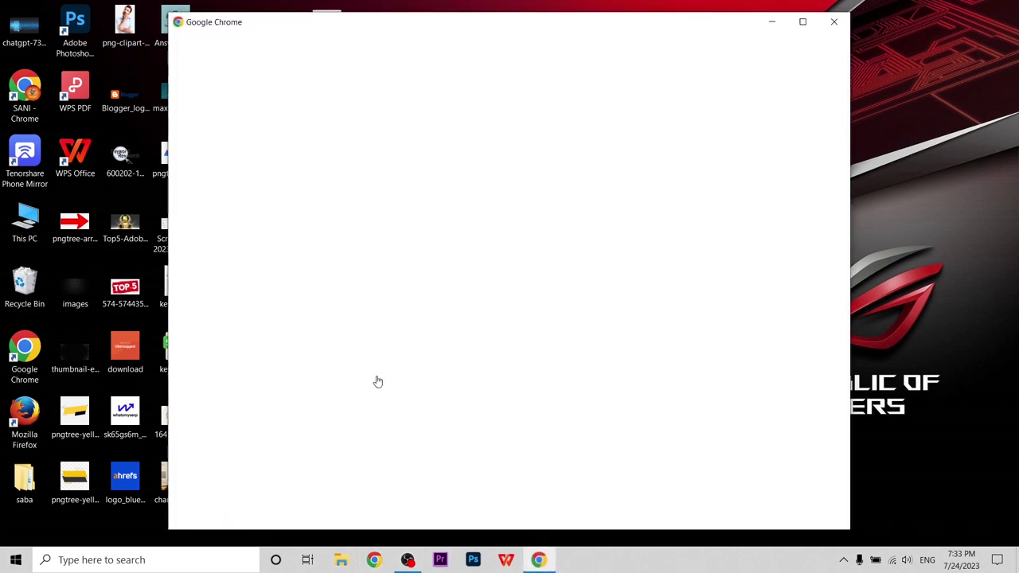
{"action": "left_click", "coordinate": [472, 320]}
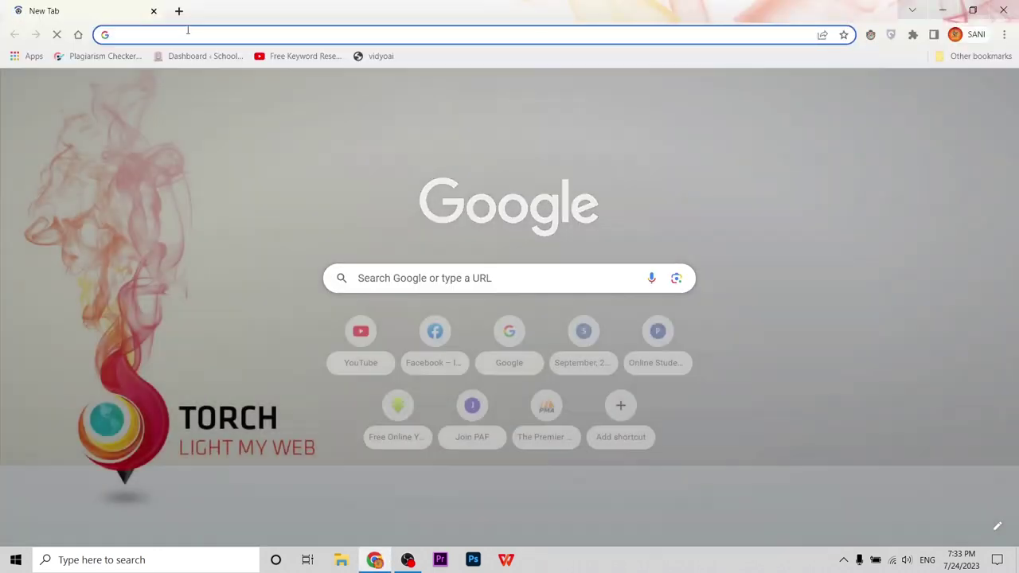
{"action": "left_click", "coordinate": [188, 32]}
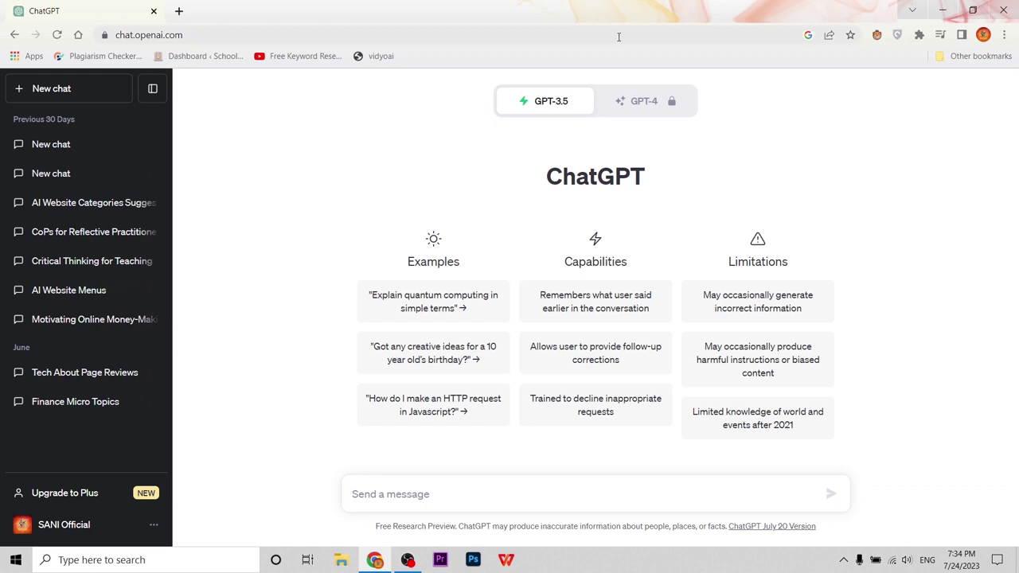
Ask ChatGPT for an SEO-optimized blog post about "How to online money in 5 ways 2023", requesting only confirmation and no writing yet.
{"action": "mouse_move", "coordinate": [653, 105]}
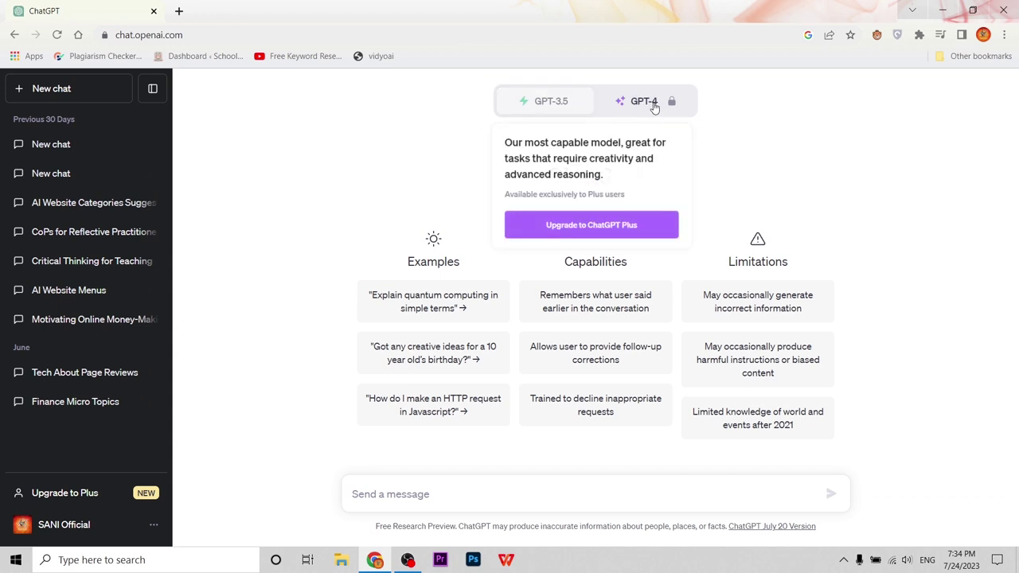
{"action": "mouse_move", "coordinate": [535, 105]}
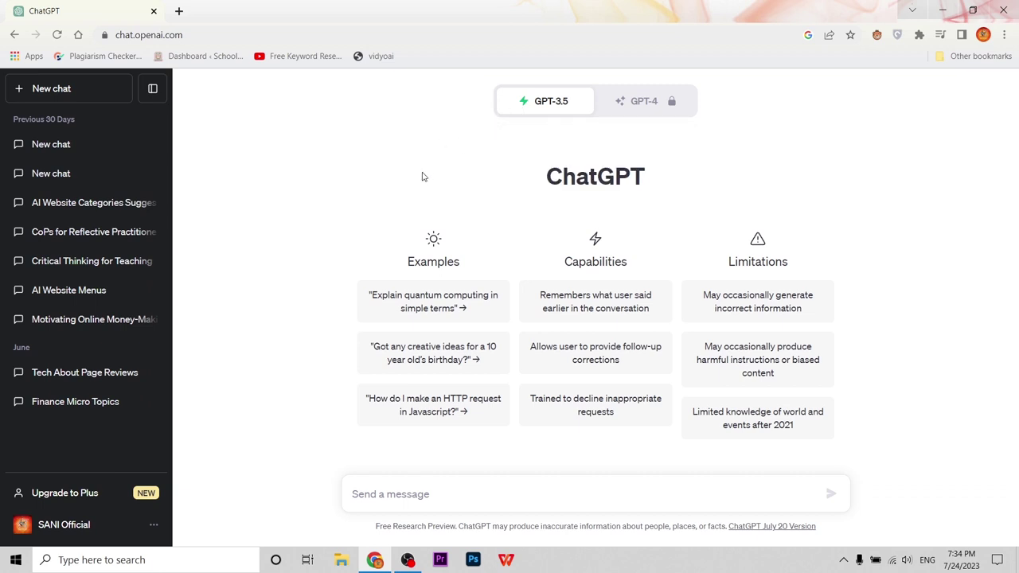
{"action": "type", "text": "i want you to write an seo optimzied blog post about"}
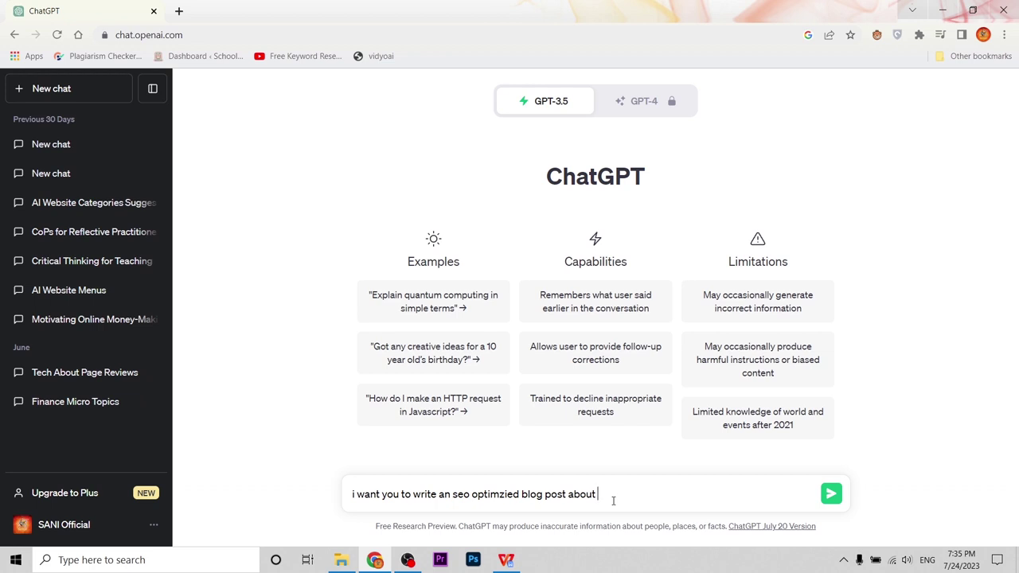
{"action": "type", "text": "How to online money in 5 ways 202"}
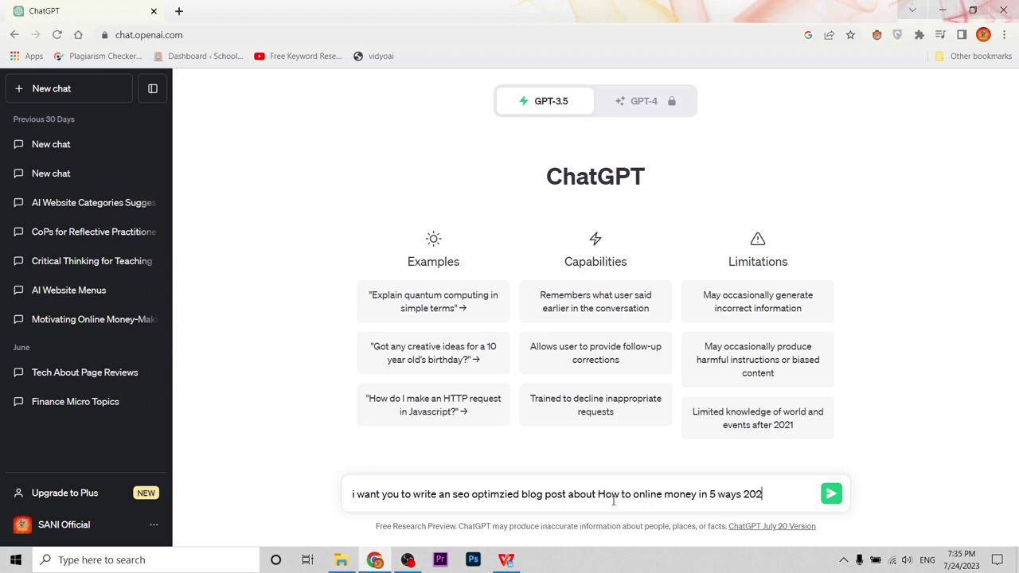
{"action": "type", "text": "3"}
{"action": "type", "text": ", i don't want you to write it yet, but please confirm you understand ?"}
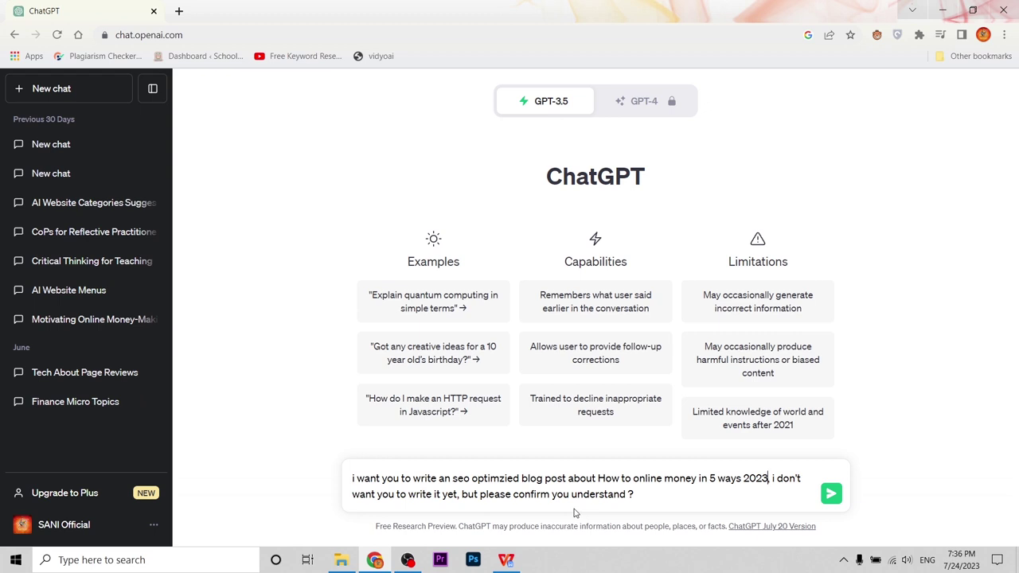
{"action": "left_click", "coordinate": [834, 500]}
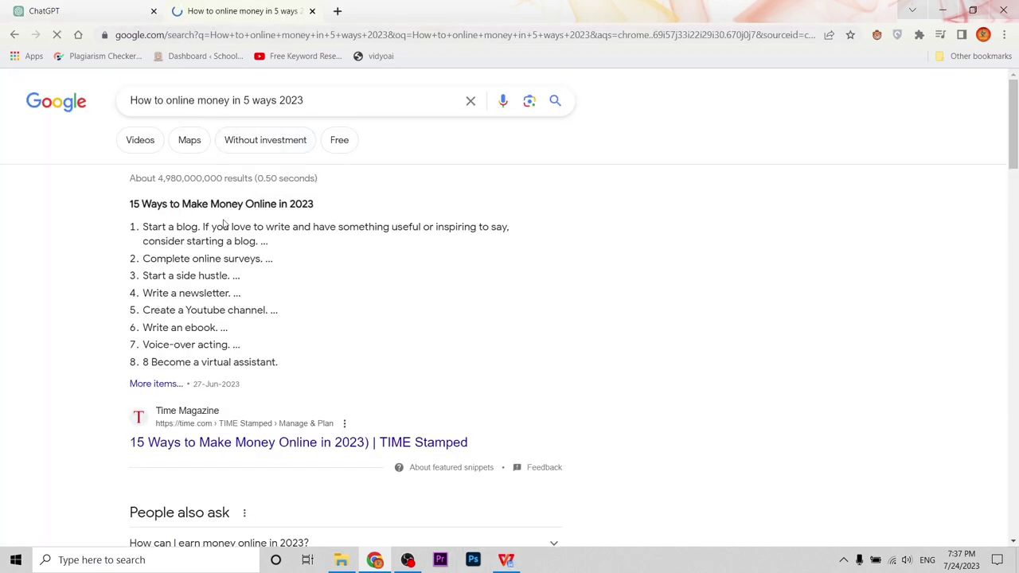
Copy the four "People also ask" questions from the Google results for "How to online money in 5 ways 2023".
{"action": "scroll", "coordinate": [301, 312], "scroll_direction": "down", "scroll_amount": 2}
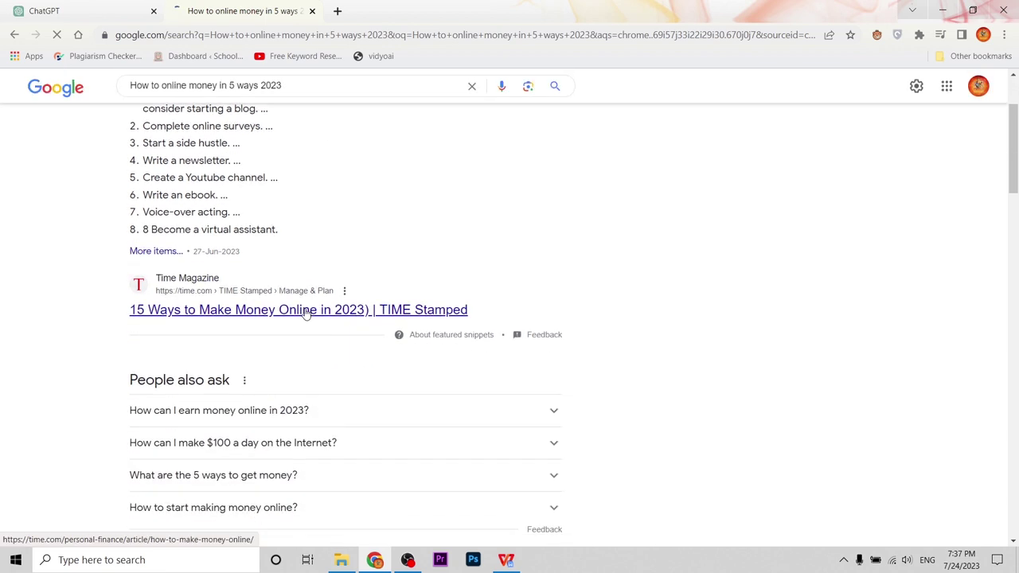
{"action": "scroll", "coordinate": [187, 291], "scroll_direction": "up", "scroll_amount": 2}
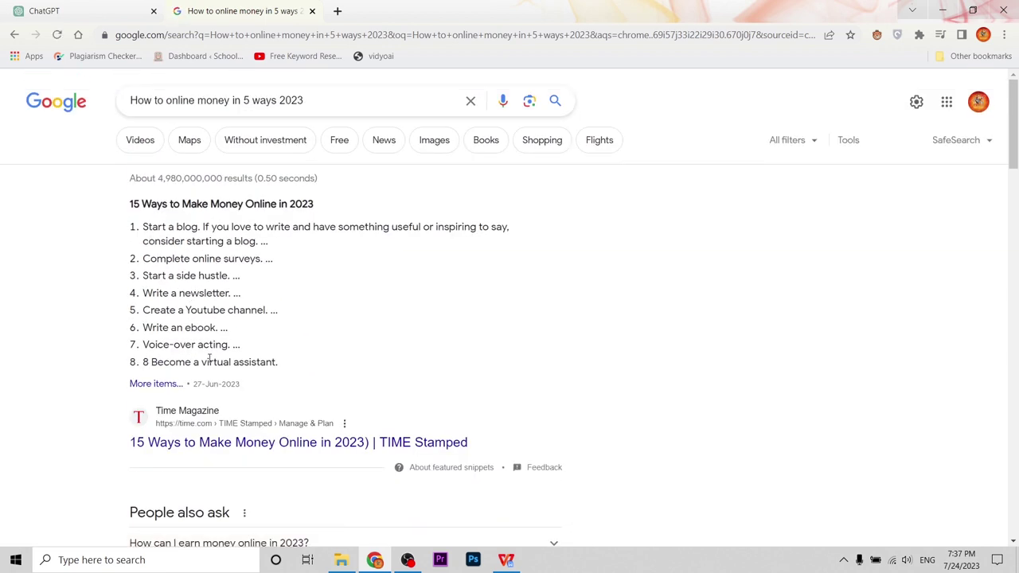
{"action": "scroll", "coordinate": [207, 363], "scroll_direction": "down", "scroll_amount": 3}
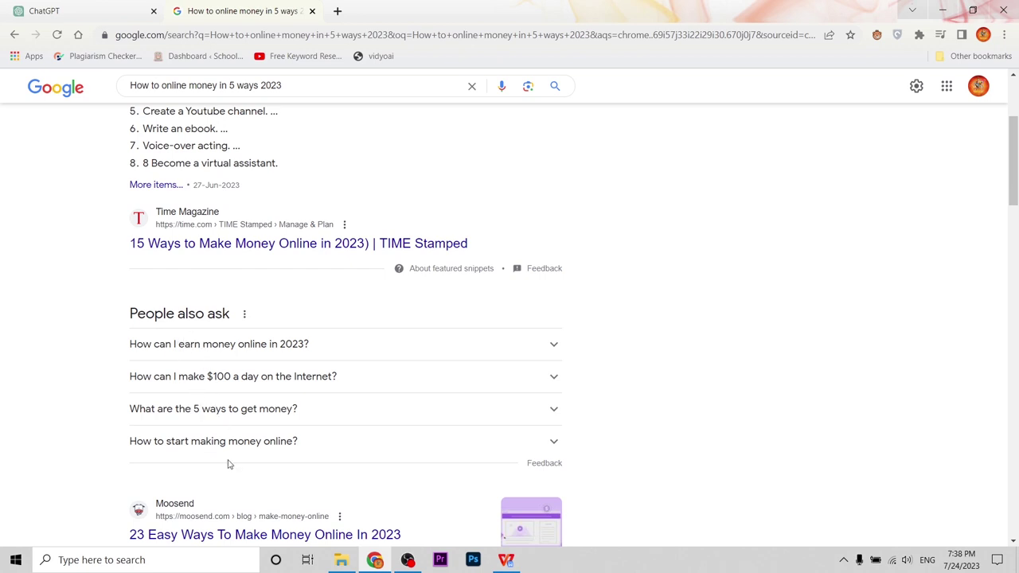
{"action": "scroll", "coordinate": [191, 334], "scroll_direction": "up", "scroll_amount": 2}
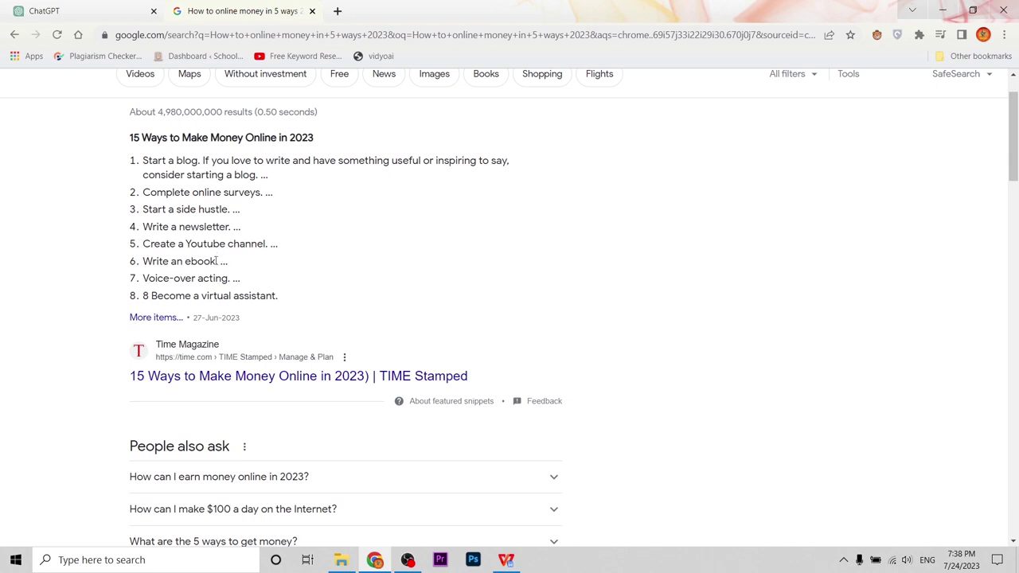
{"action": "scroll", "coordinate": [215, 267], "scroll_direction": "up", "scroll_amount": 1}
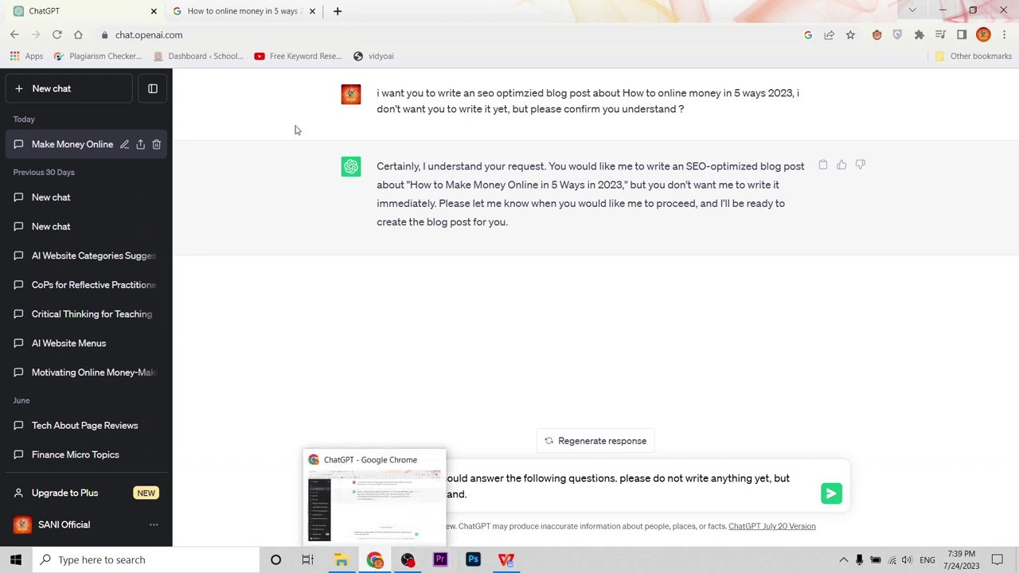
{"action": "left_click", "coordinate": [239, 10]}
{"action": "scroll", "coordinate": [321, 412], "scroll_direction": "down", "scroll_amount": 3}
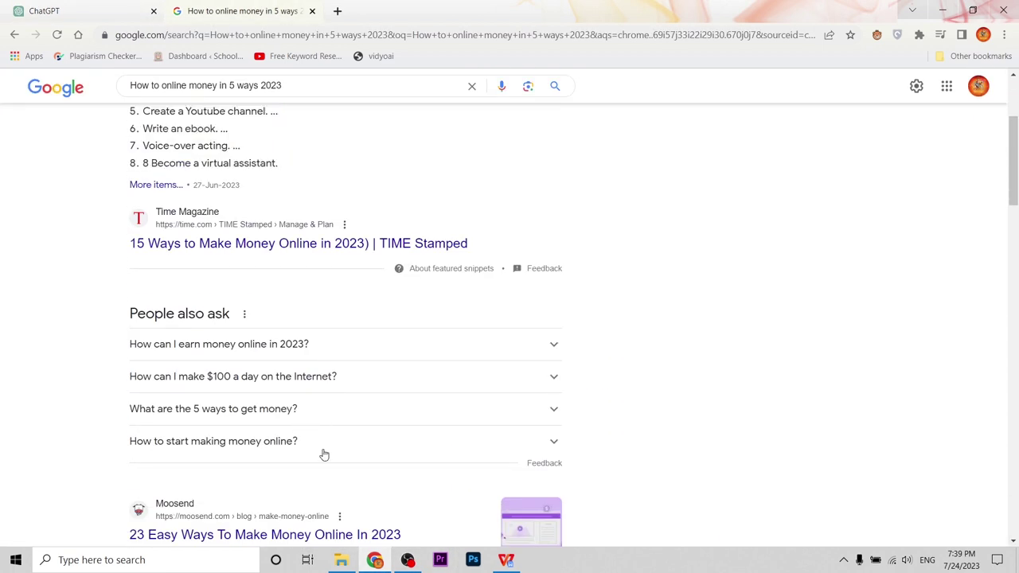
{"action": "left_click_drag", "start_coordinate": [324, 455], "coordinate": [125, 345]}
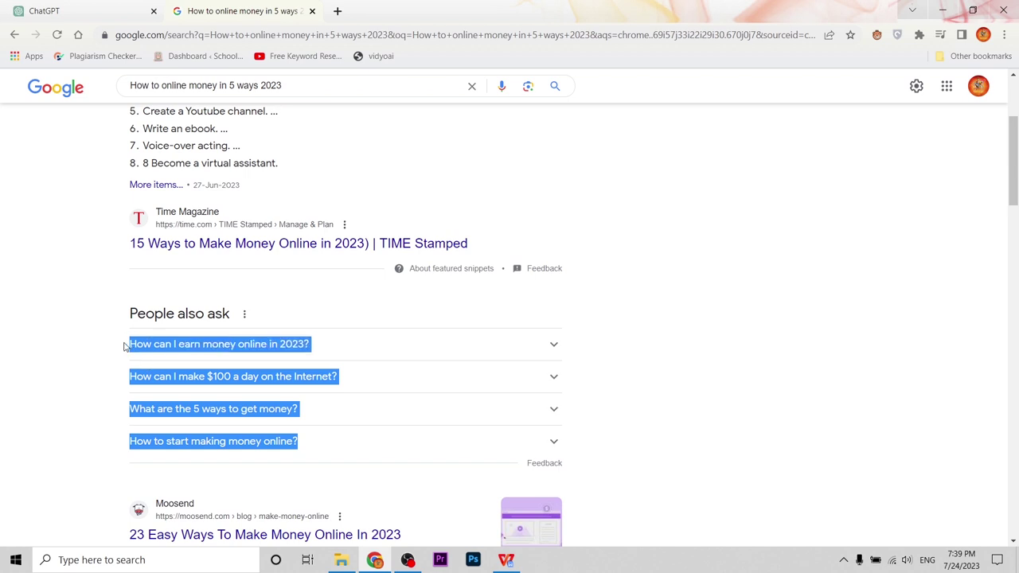
{"action": "key", "text": "ctrl+c"}
Append the copied questions to the ChatGPT message asking that the article answer the following questions, and send it.
{"action": "key", "text": "ctrl+Tab"}
{"action": "key", "text": "ctrl+v"}
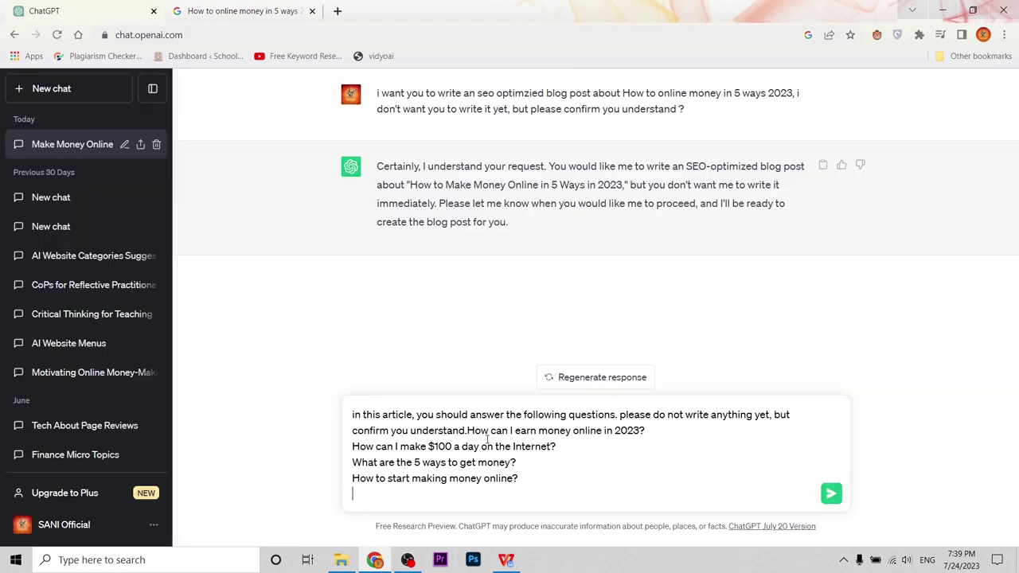
{"action": "key", "text": "Return"}
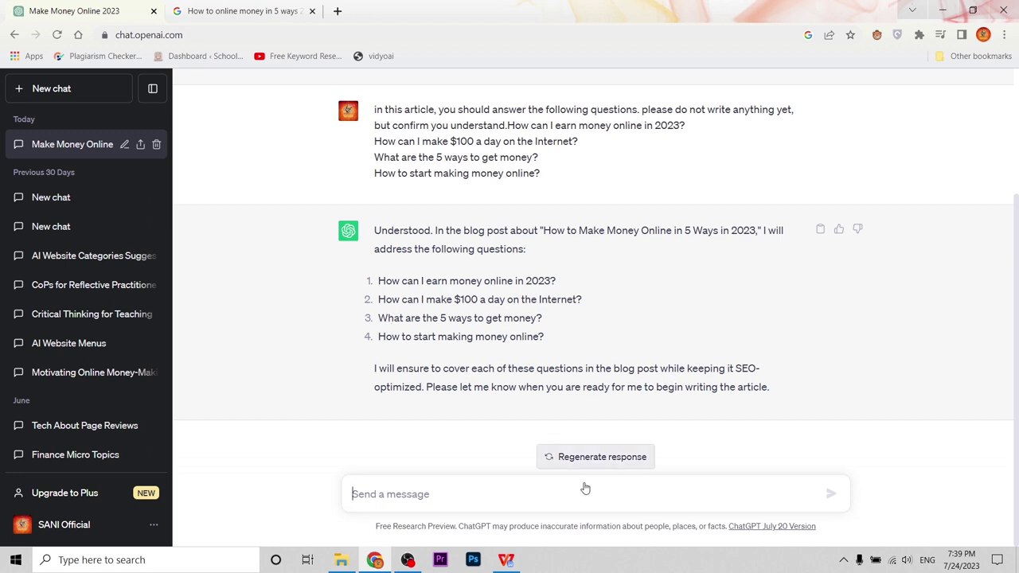
Review the chat replies so far and switch to the article write.rtf document in WPS Office.
{"action": "scroll", "coordinate": [480, 302], "scroll_direction": "up", "scroll_amount": 2}
{"action": "scroll", "coordinate": [480, 302], "scroll_direction": "up", "scroll_amount": 1}
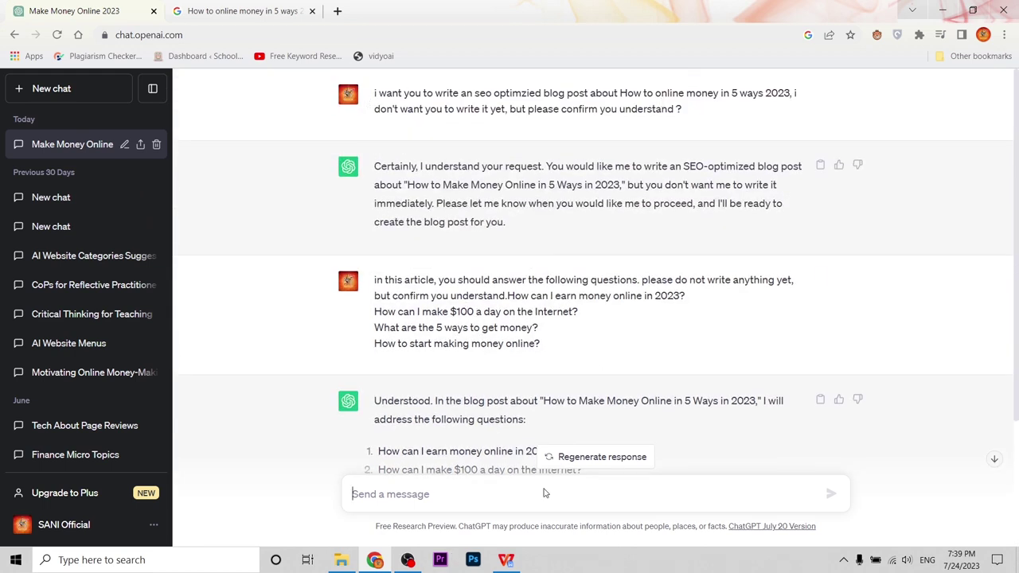
{"action": "scroll", "coordinate": [391, 410], "scroll_direction": "down", "scroll_amount": 2}
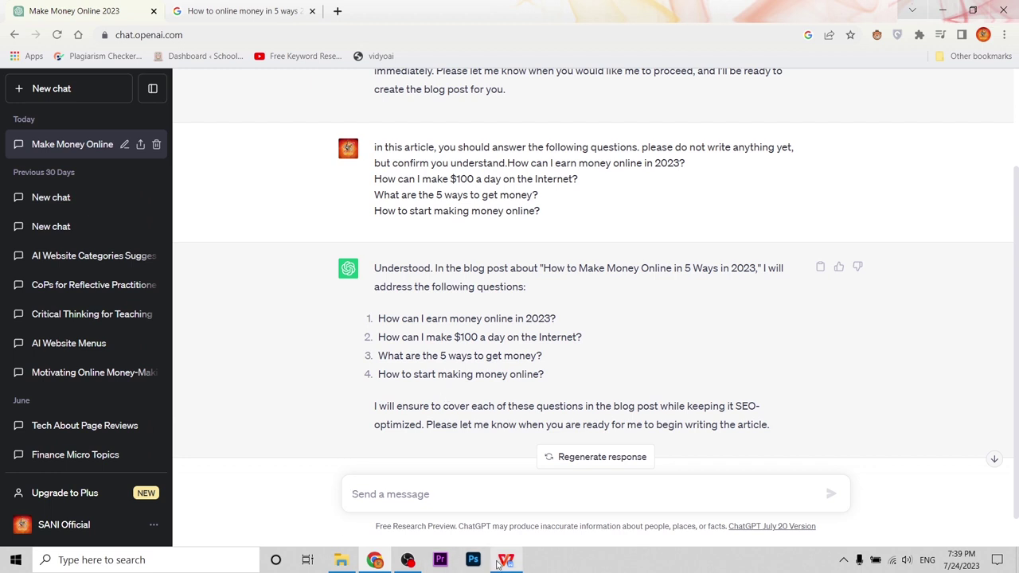
{"action": "mouse_move", "coordinate": [498, 564]}
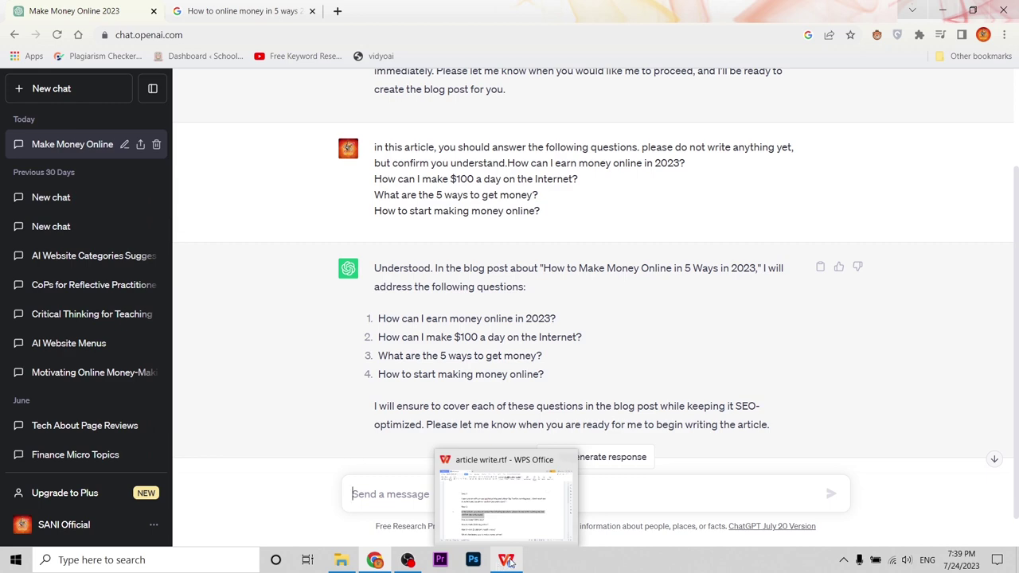
{"action": "left_click", "coordinate": [509, 562]}
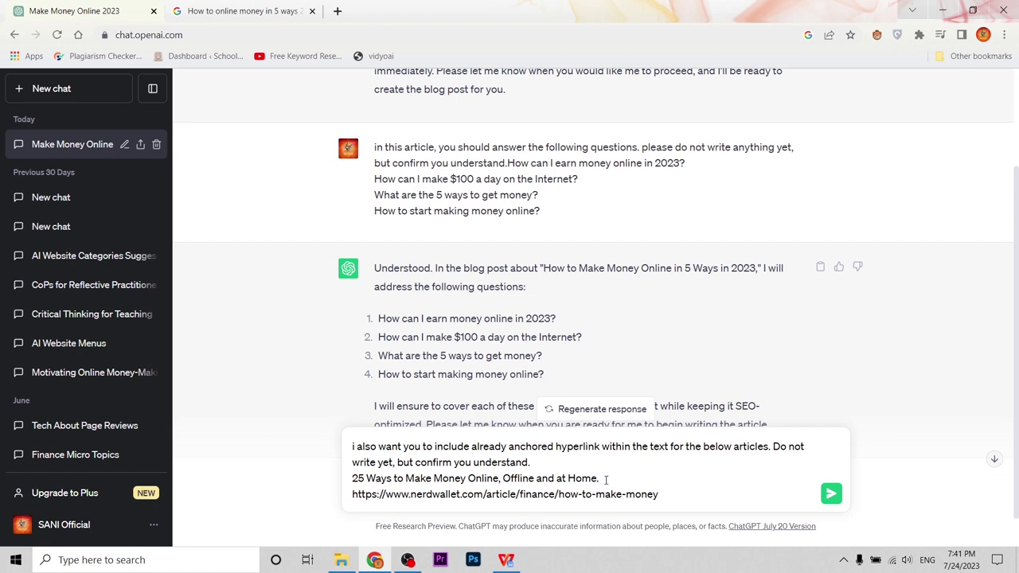
{"action": "left_click_drag", "start_coordinate": [604, 480], "coordinate": [335, 487]}
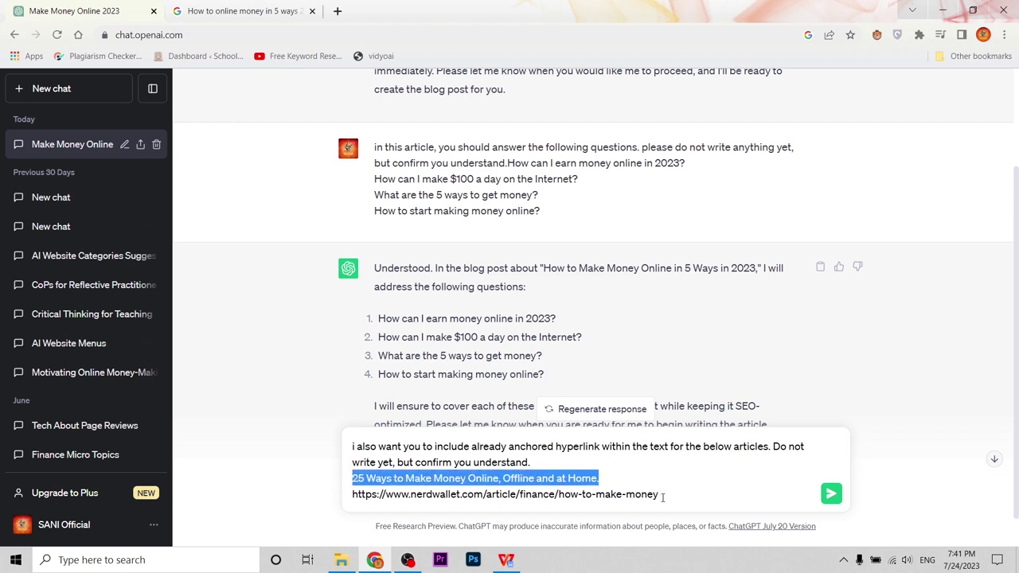
{"action": "left_click_drag", "start_coordinate": [672, 491], "coordinate": [348, 495]}
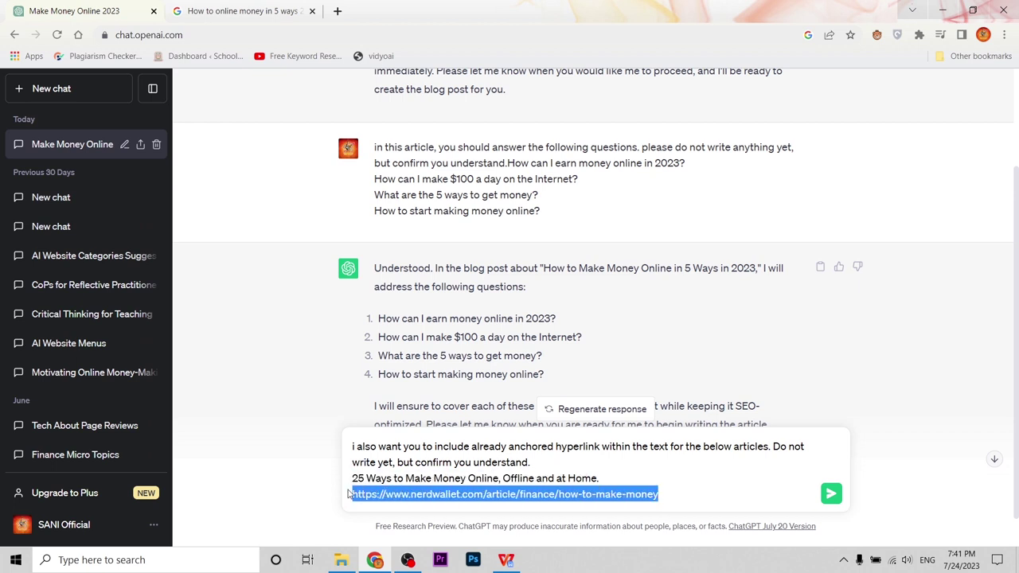
{"action": "left_click_drag", "start_coordinate": [614, 479], "coordinate": [336, 484]}
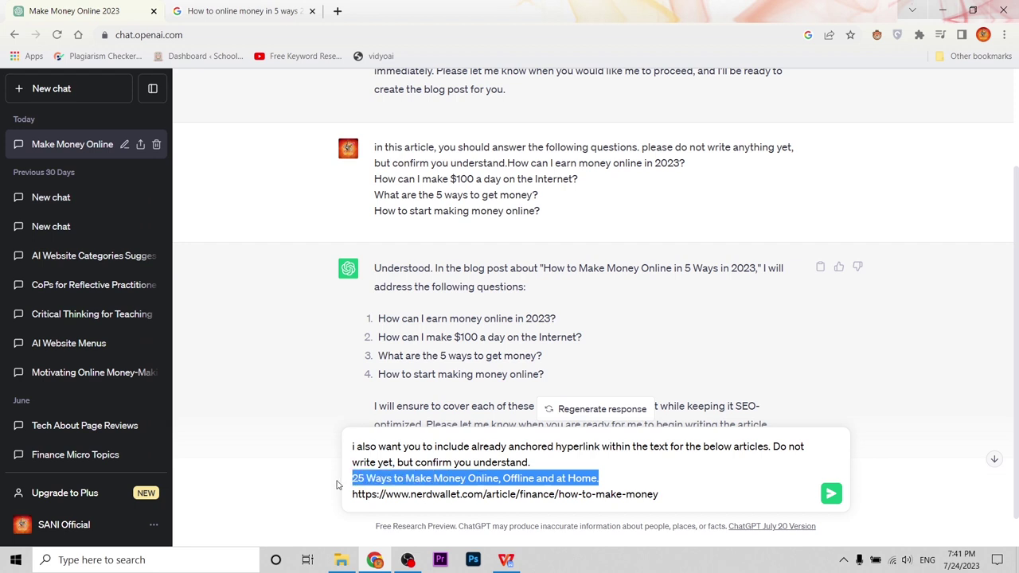
{"action": "left_click", "coordinate": [618, 479]}
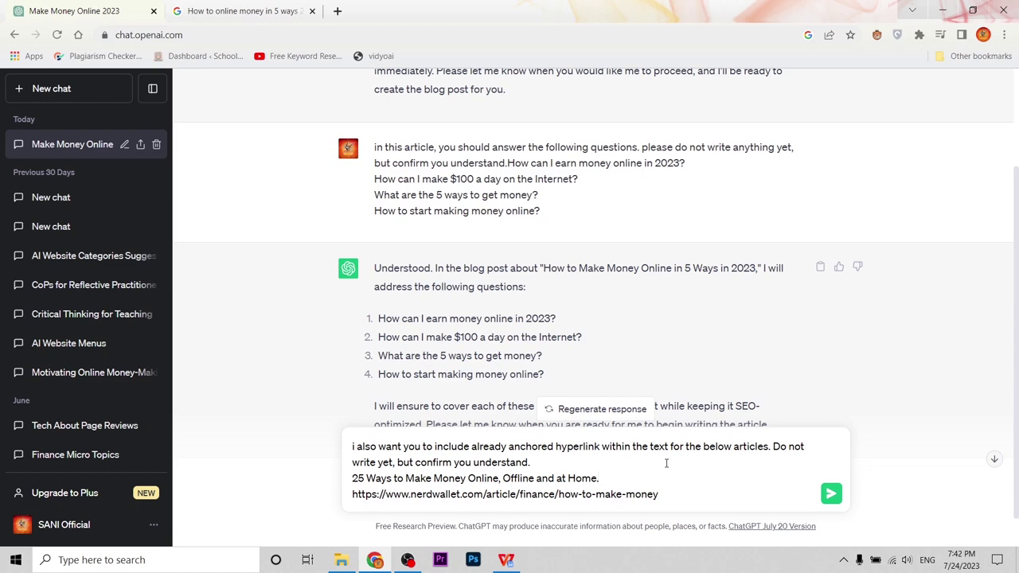
{"action": "key", "text": "Return"}
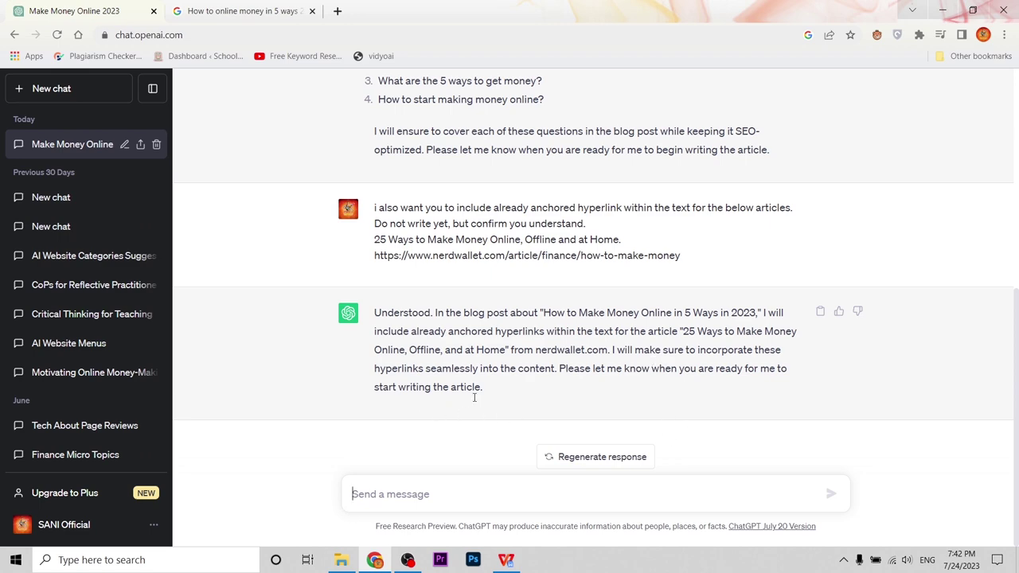
Send the prompt "Generate an outline for this keyword: How to online money in 5 ways 2023".
{"action": "key", "text": "ctrl+v"}
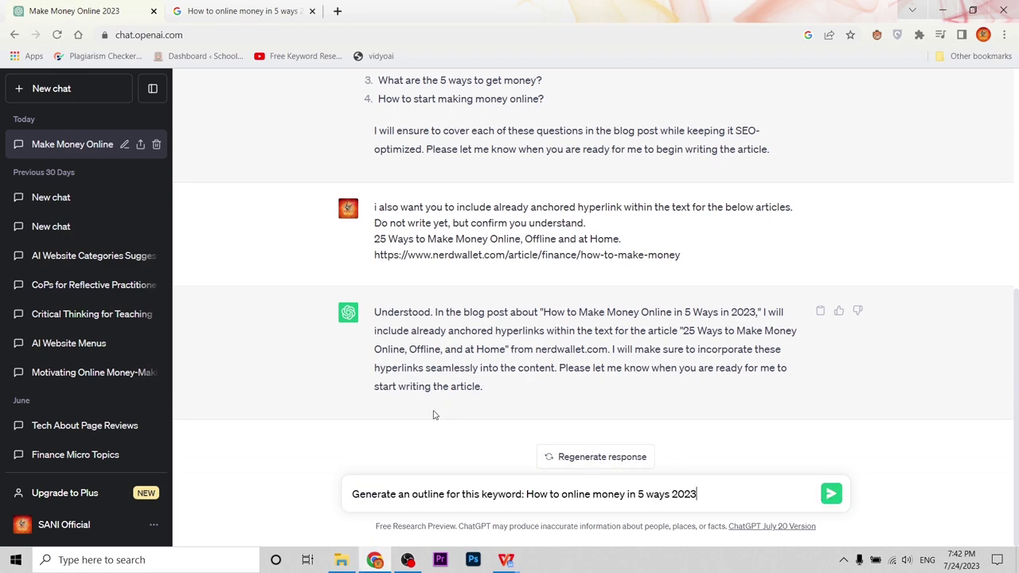
{"action": "scroll", "coordinate": [432, 411], "scroll_direction": "up", "scroll_amount": 5}
{"action": "scroll", "coordinate": [410, 348], "scroll_direction": "down", "scroll_amount": 5}
{"action": "left_click", "coordinate": [831, 494]}
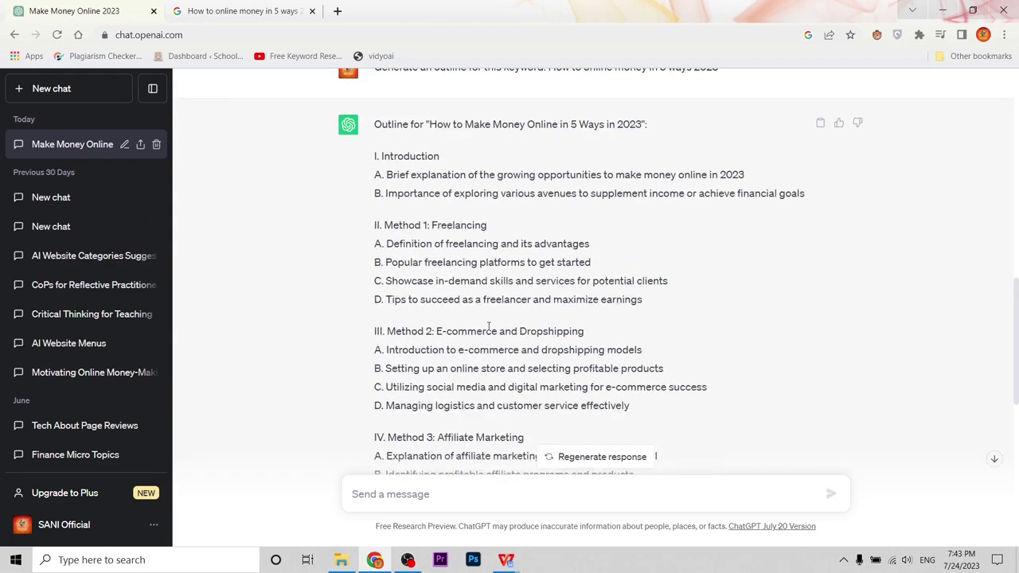
Examine the generated outline from the introduction through the five methods to the conclusion.
{"action": "scroll", "coordinate": [488, 327], "scroll_direction": "down", "scroll_amount": 1}
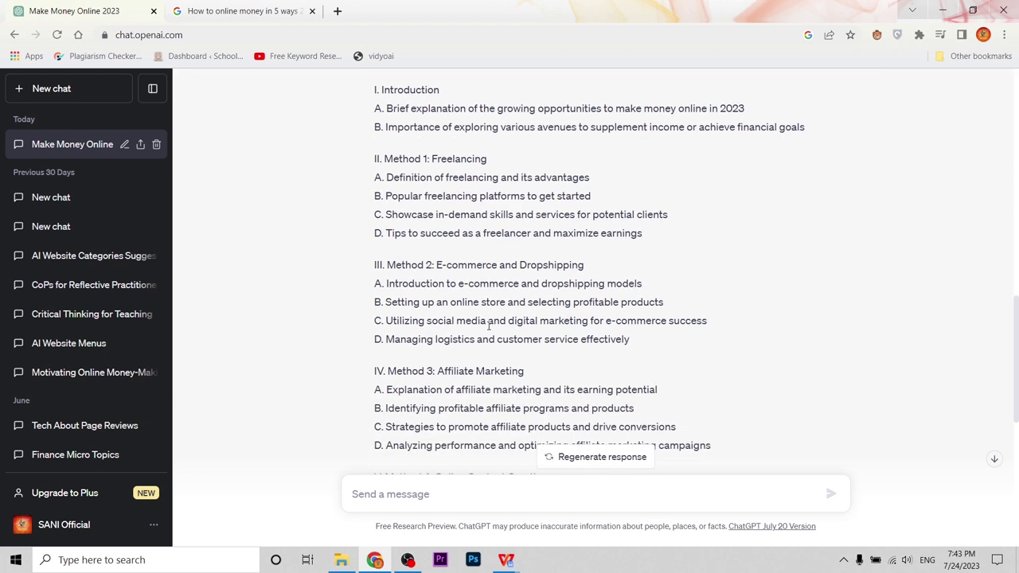
{"action": "scroll", "coordinate": [488, 325], "scroll_direction": "up", "scroll_amount": 2}
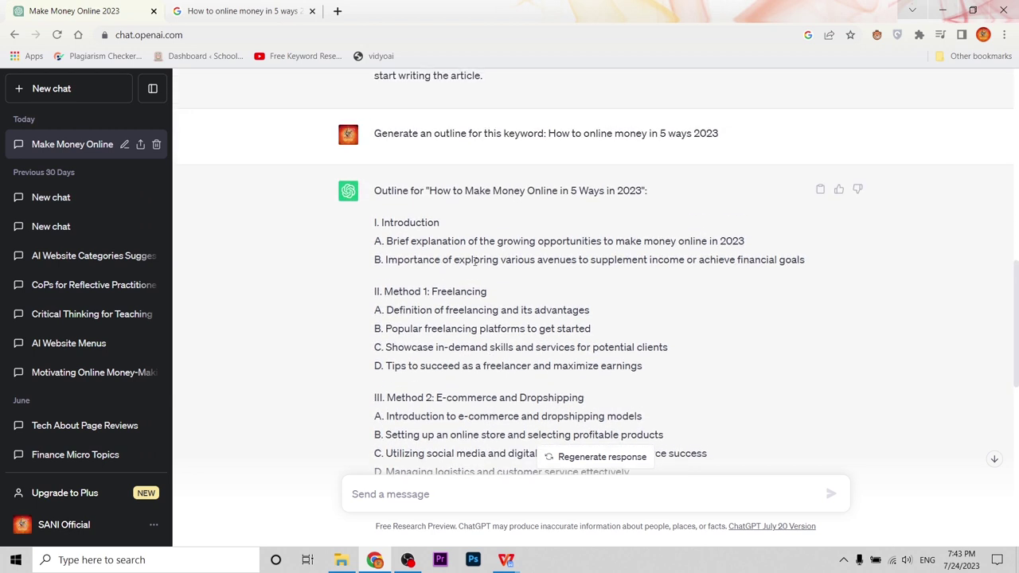
{"action": "scroll", "coordinate": [475, 262], "scroll_direction": "down", "scroll_amount": 2}
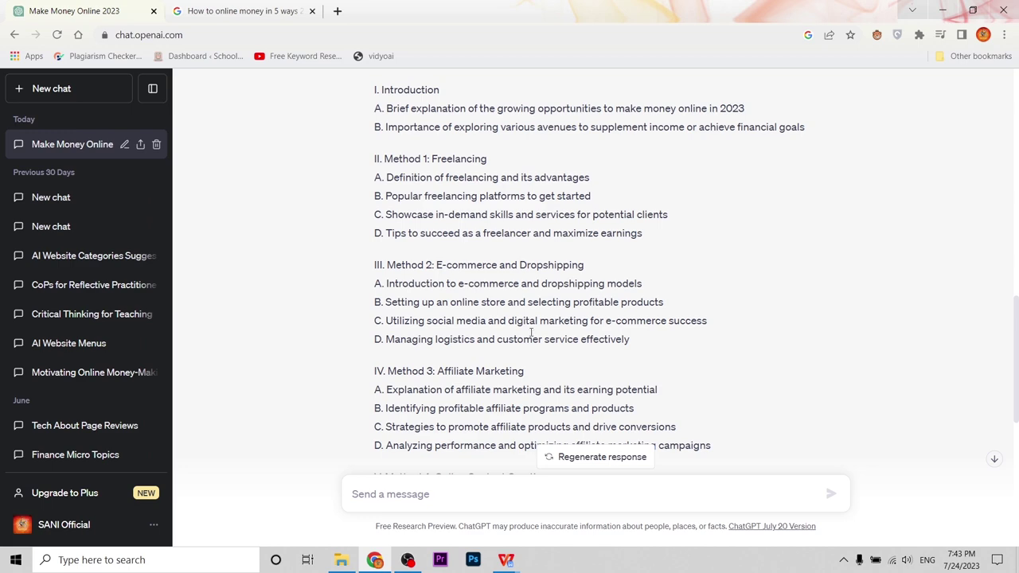
{"action": "scroll", "coordinate": [530, 333], "scroll_direction": "down", "scroll_amount": 2}
{"action": "scroll", "coordinate": [541, 343], "scroll_direction": "down", "scroll_amount": 3}
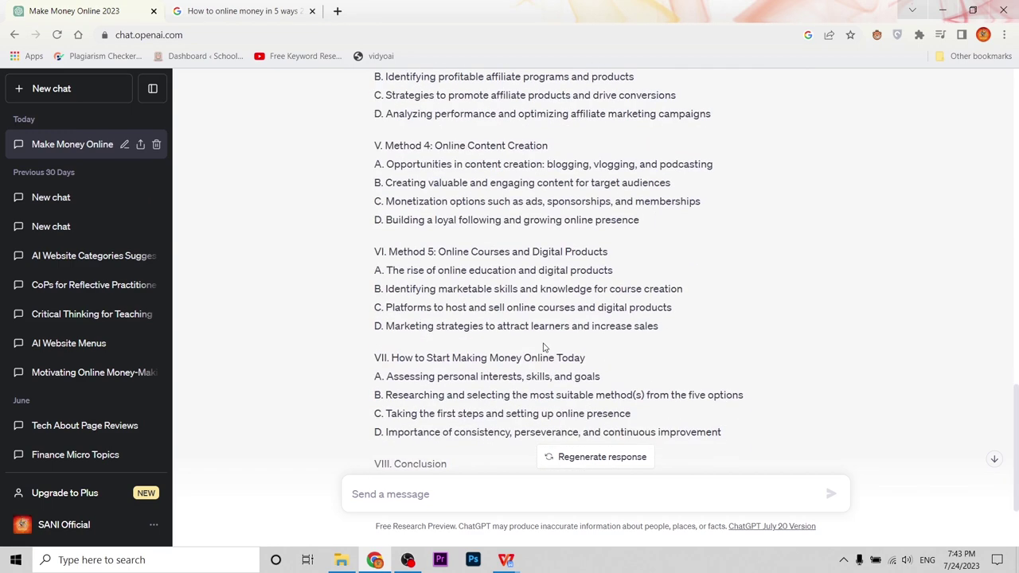
{"action": "scroll", "coordinate": [533, 355], "scroll_direction": "down", "scroll_amount": 2}
{"action": "scroll", "coordinate": [560, 350], "scroll_direction": "up", "scroll_amount": 2}
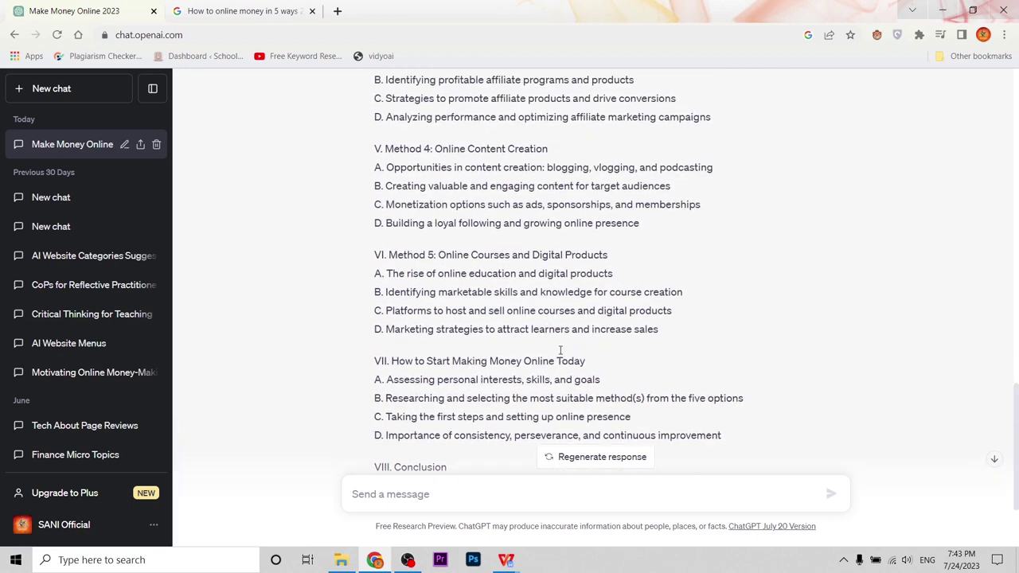
{"action": "scroll", "coordinate": [560, 350], "scroll_direction": "up", "scroll_amount": 5}
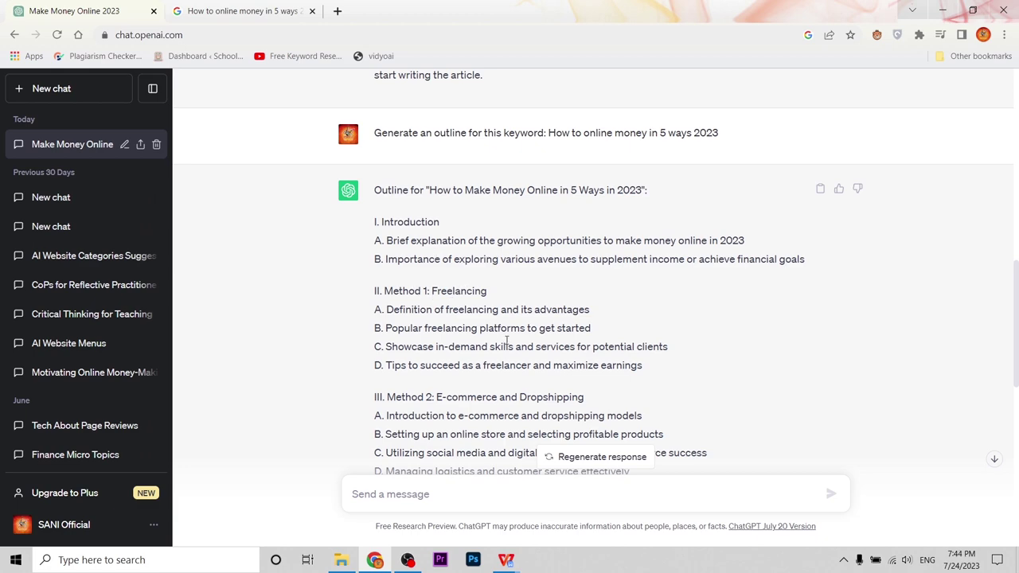
Send the two-step prompt for a "How to Make Money Online in 5 Ways in 2023" outline with 300 words per H3 heading and H4 subheading.
{"action": "scroll", "coordinate": [445, 344], "scroll_direction": "down", "scroll_amount": 7}
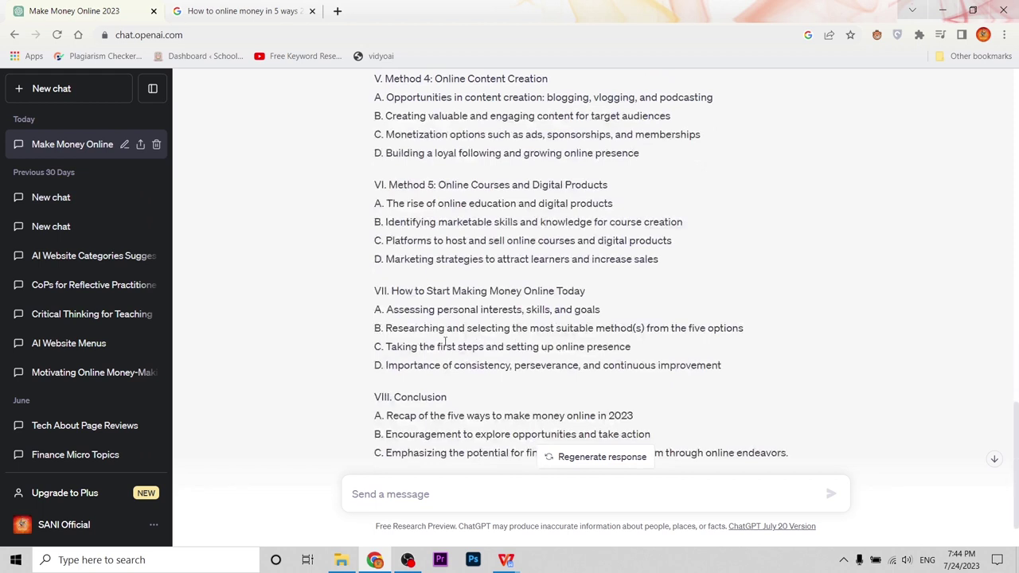
{"action": "left_click", "coordinate": [483, 501]}
{"action": "key", "text": "ctrl+v"}
{"action": "scroll", "coordinate": [453, 286], "scroll_direction": "up", "scroll_amount": 7}
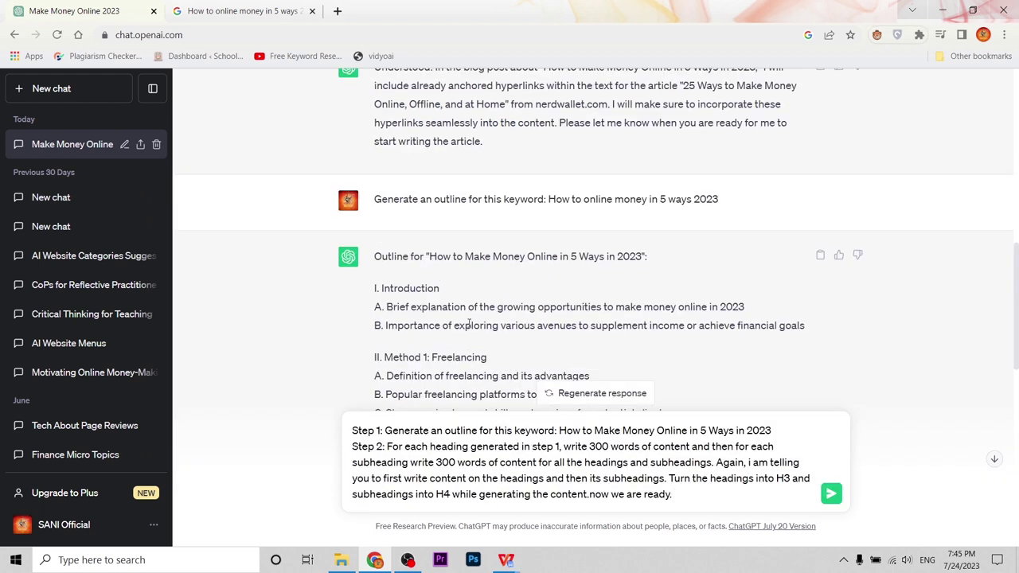
{"action": "scroll", "coordinate": [430, 370], "scroll_direction": "down", "scroll_amount": 1}
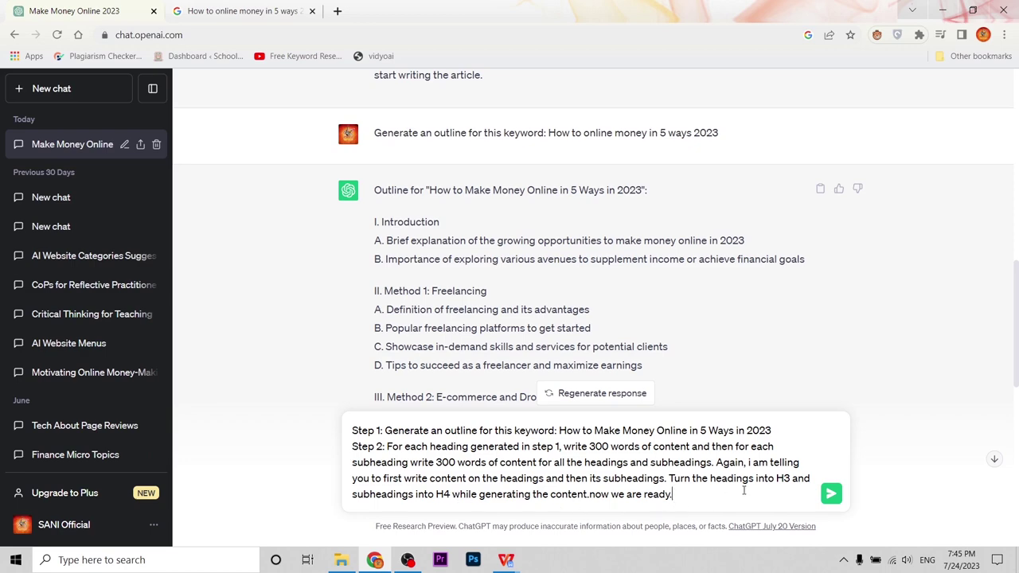
{"action": "left_click", "coordinate": [831, 494]}
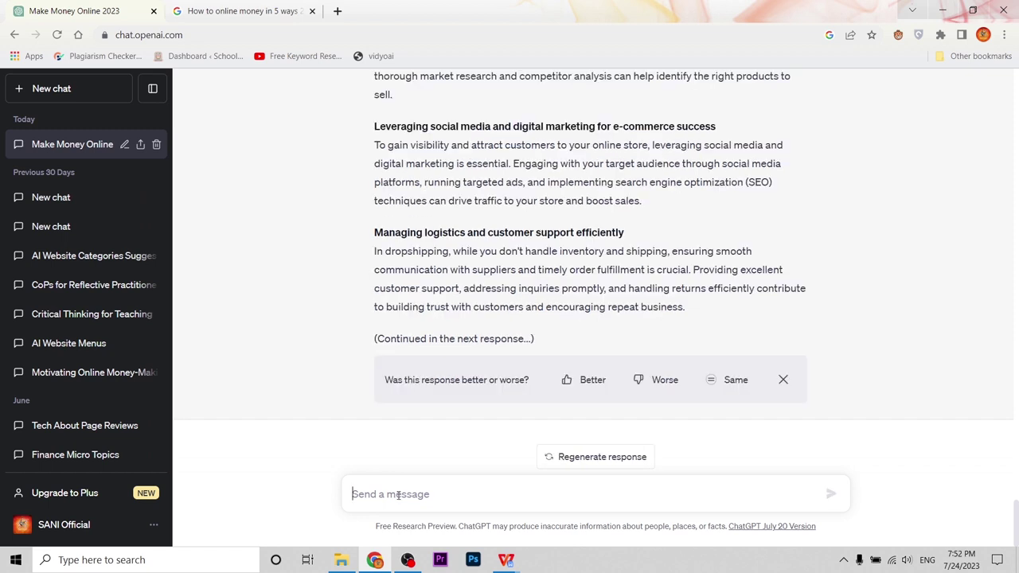
Ask ChatGPT to carry on with the unfinished article by sending the message "Plz continued".
{"action": "left_click", "coordinate": [395, 493]}
{"action": "type", "text": "Plz"}
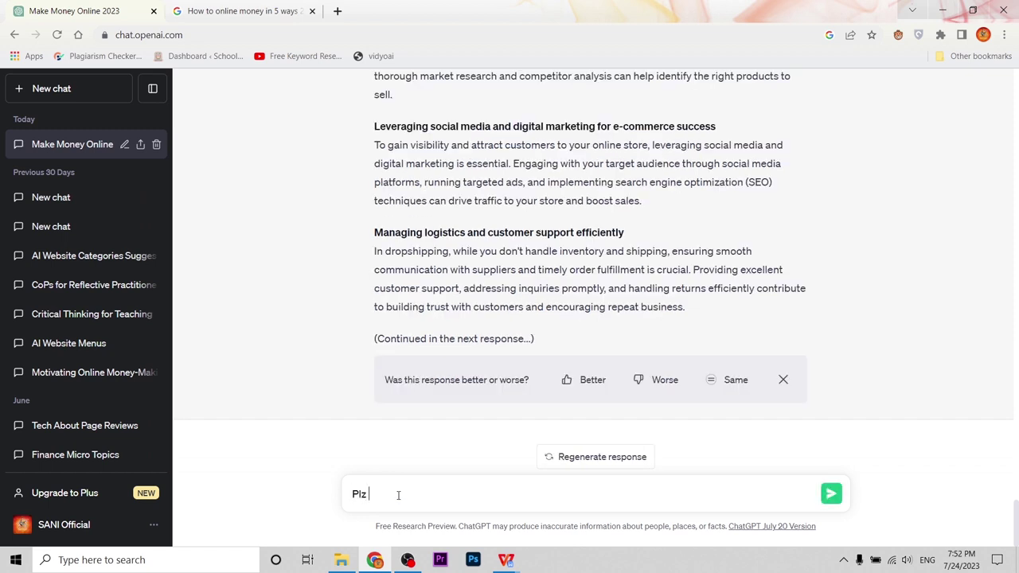
{"action": "type", "text": " continued"}
{"action": "key", "text": "Return"}
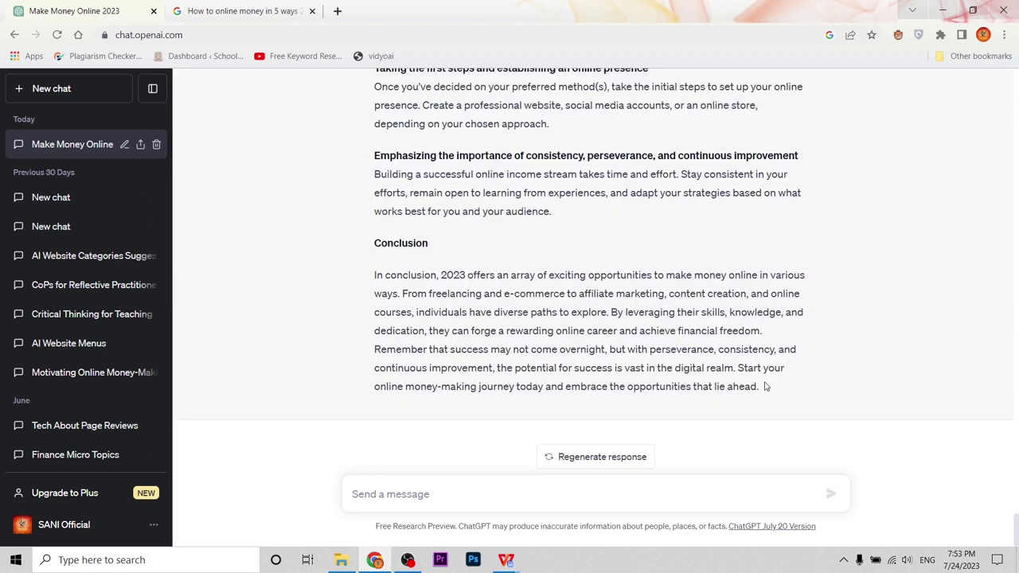
Copy the whole generated article into Document1 in WPS Office and delete its line "Step 2: Content for each heading and subheading:".
{"action": "left_click_drag", "start_coordinate": [777, 391], "coordinate": [341, 4]}
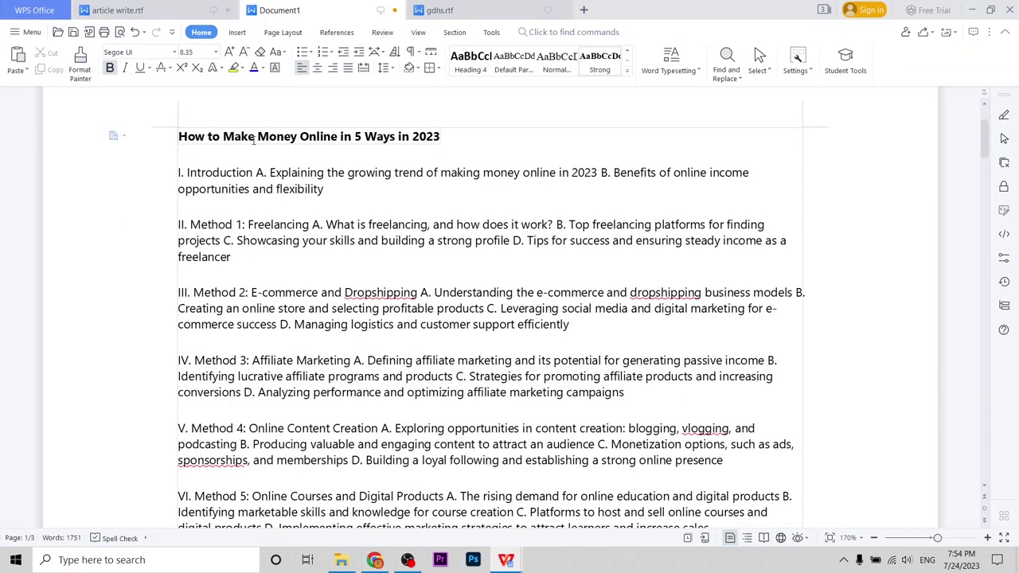
{"action": "scroll", "coordinate": [244, 175], "scroll_direction": "down", "scroll_amount": 7}
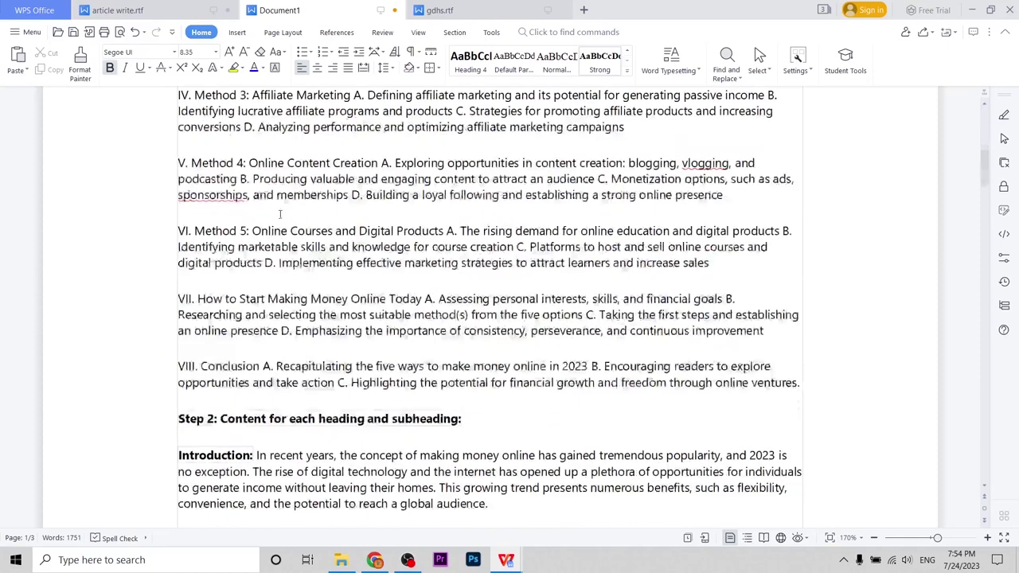
{"action": "scroll", "coordinate": [705, 315], "scroll_direction": "down", "scroll_amount": 1}
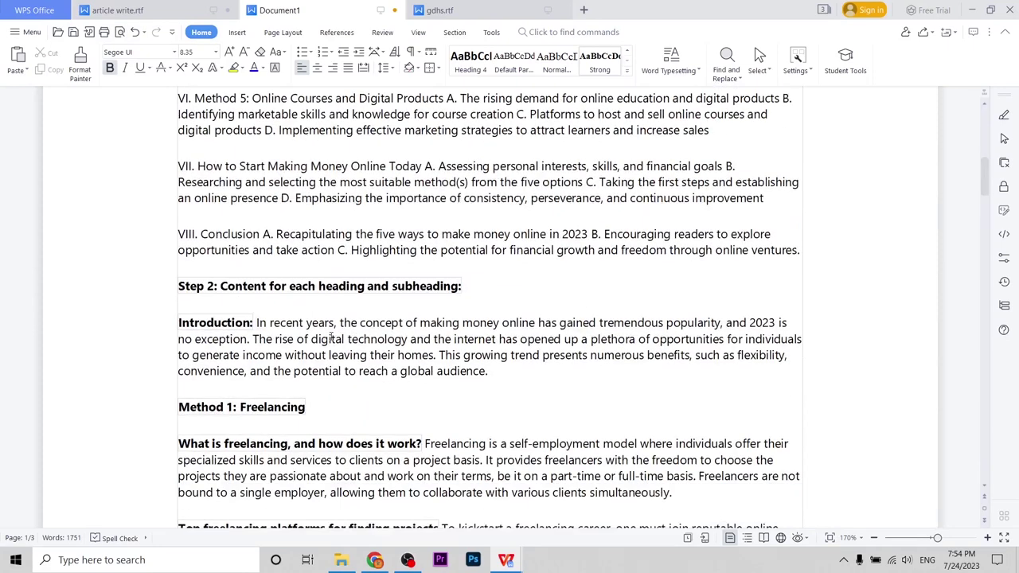
{"action": "scroll", "coordinate": [557, 334], "scroll_direction": "up", "scroll_amount": 3}
{"action": "scroll", "coordinate": [413, 352], "scroll_direction": "down", "scroll_amount": 2}
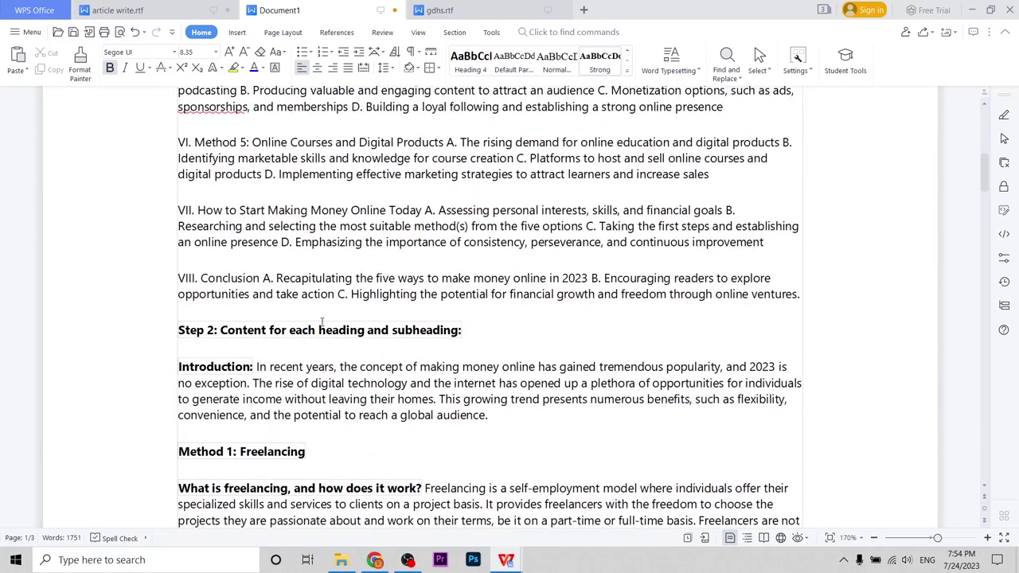
{"action": "left_click", "coordinate": [114, 328]}
{"action": "key", "text": "Delete"}
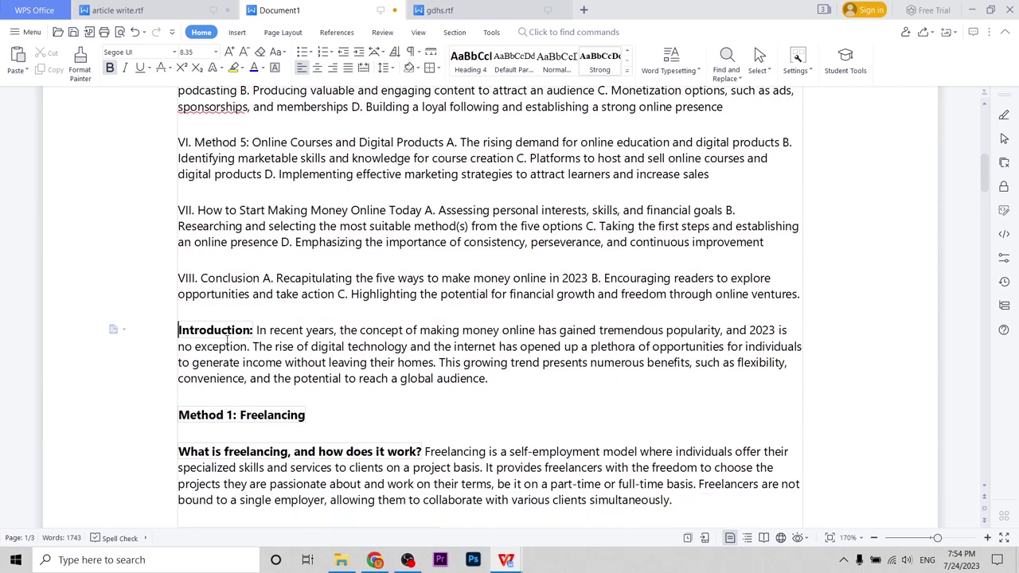
Review the article in Document1 from the introduction through all five methods to the conclusion, briefly checking back with the ChatGPT conversation.
{"action": "scroll", "coordinate": [227, 347], "scroll_direction": "down", "scroll_amount": 2}
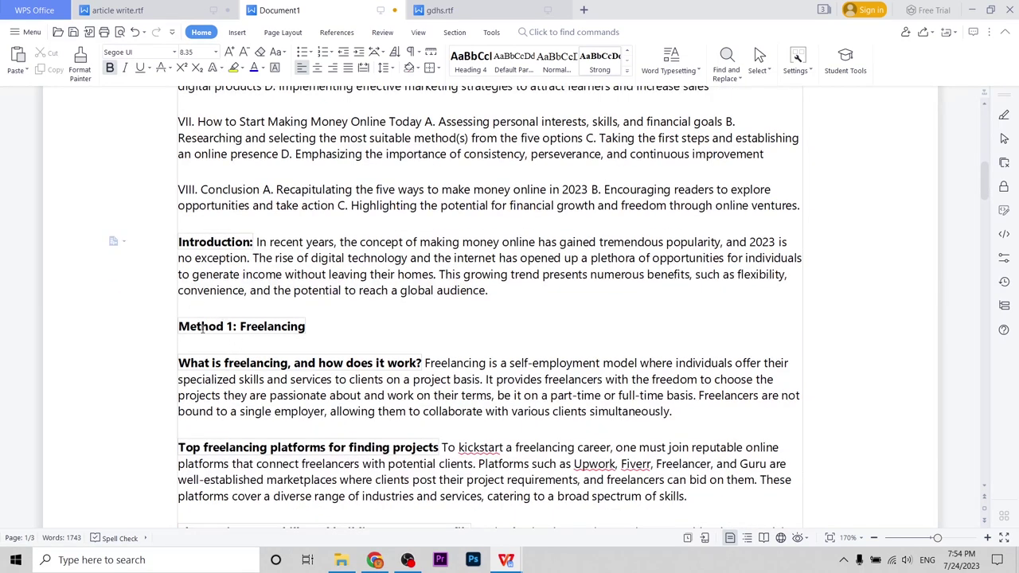
{"action": "scroll", "coordinate": [282, 336], "scroll_direction": "down", "scroll_amount": 10}
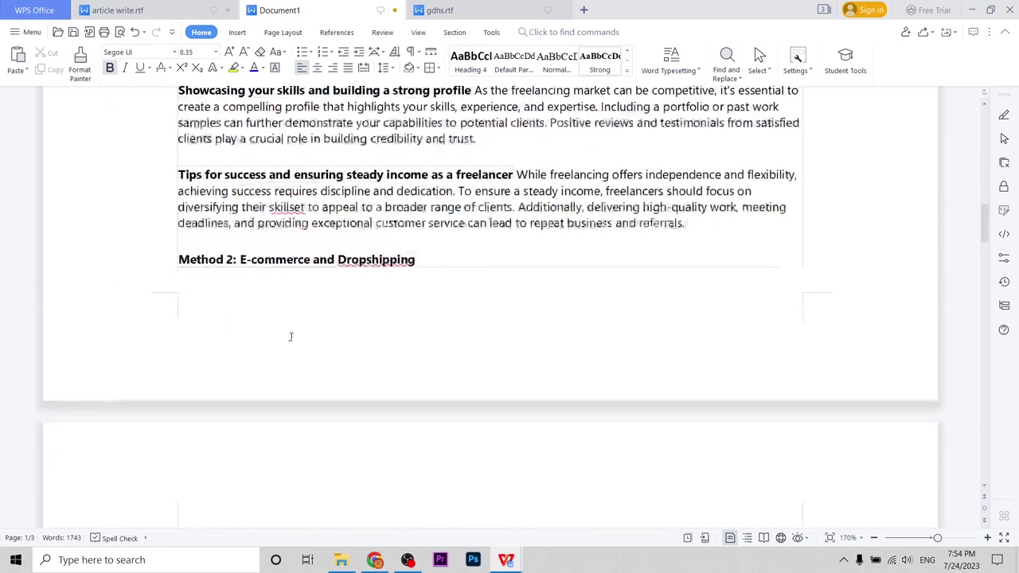
{"action": "scroll", "coordinate": [342, 295], "scroll_direction": "down", "scroll_amount": 6}
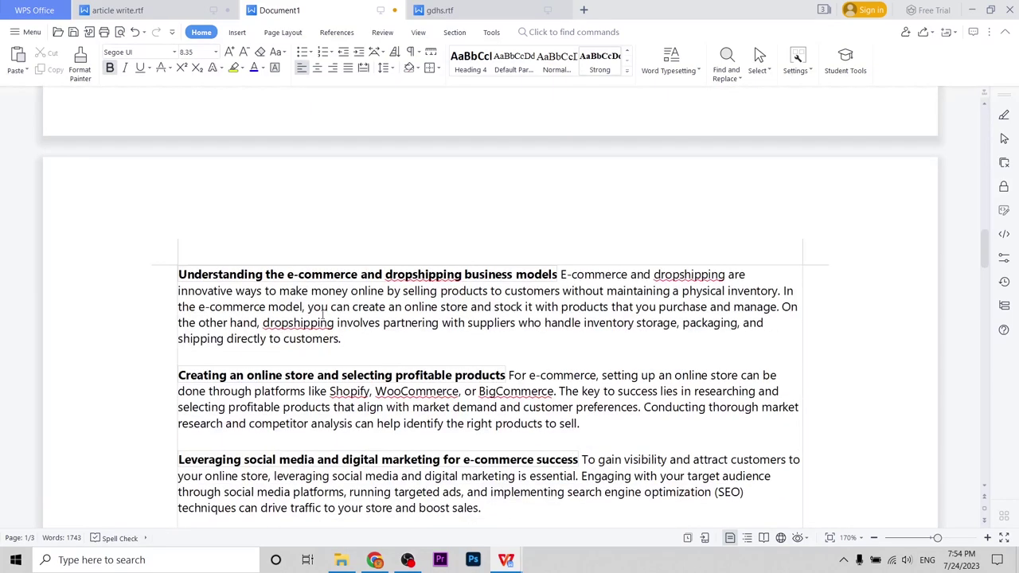
{"action": "scroll", "coordinate": [273, 287], "scroll_direction": "down", "scroll_amount": 2}
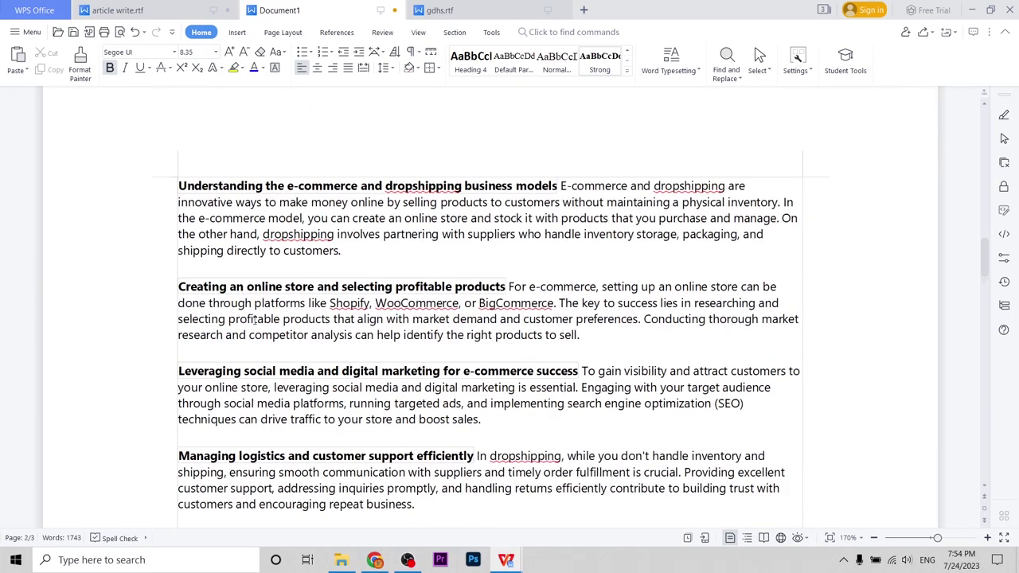
{"action": "scroll", "coordinate": [279, 330], "scroll_direction": "down", "scroll_amount": 8}
{"action": "scroll", "coordinate": [377, 417], "scroll_direction": "down", "scroll_amount": 20}
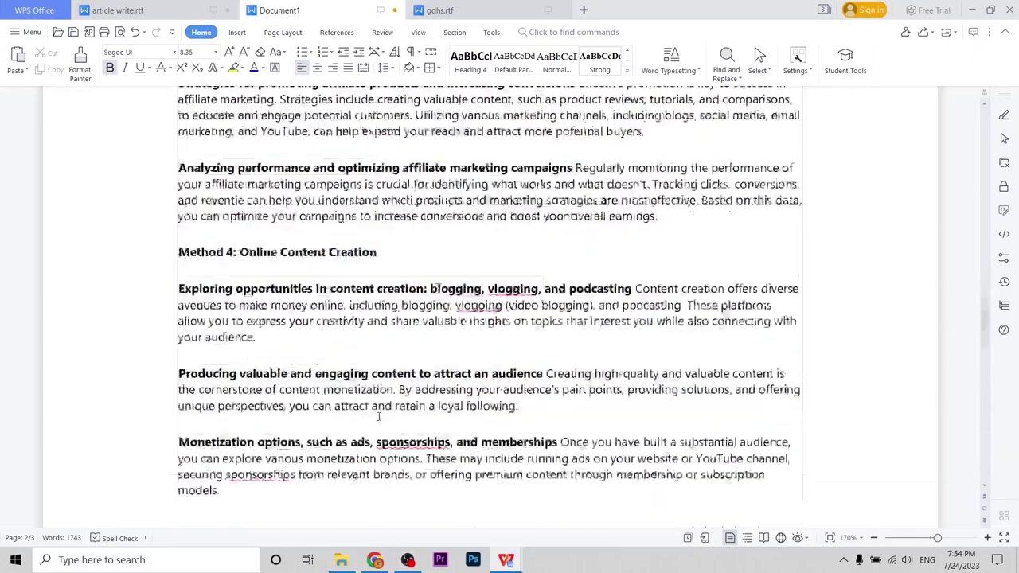
{"action": "scroll", "coordinate": [398, 412], "scroll_direction": "down", "scroll_amount": 15}
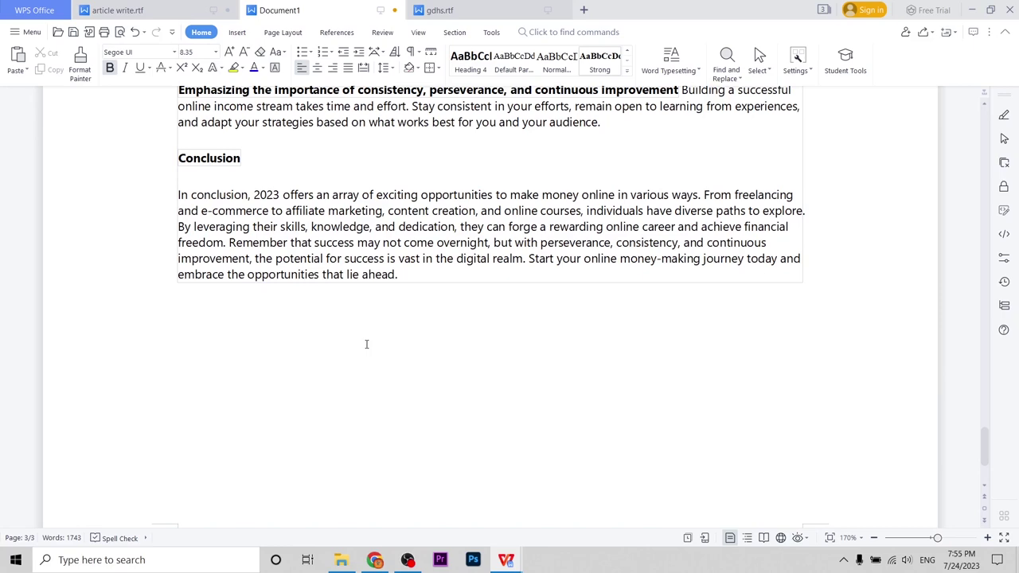
{"action": "left_click", "coordinate": [375, 560]}
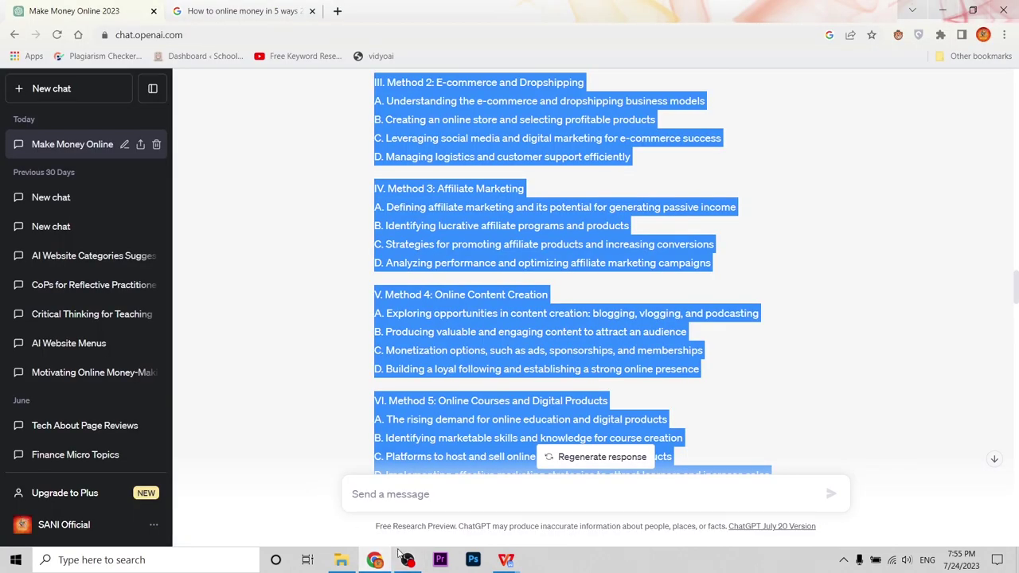
{"action": "key", "text": "alt+Tab"}
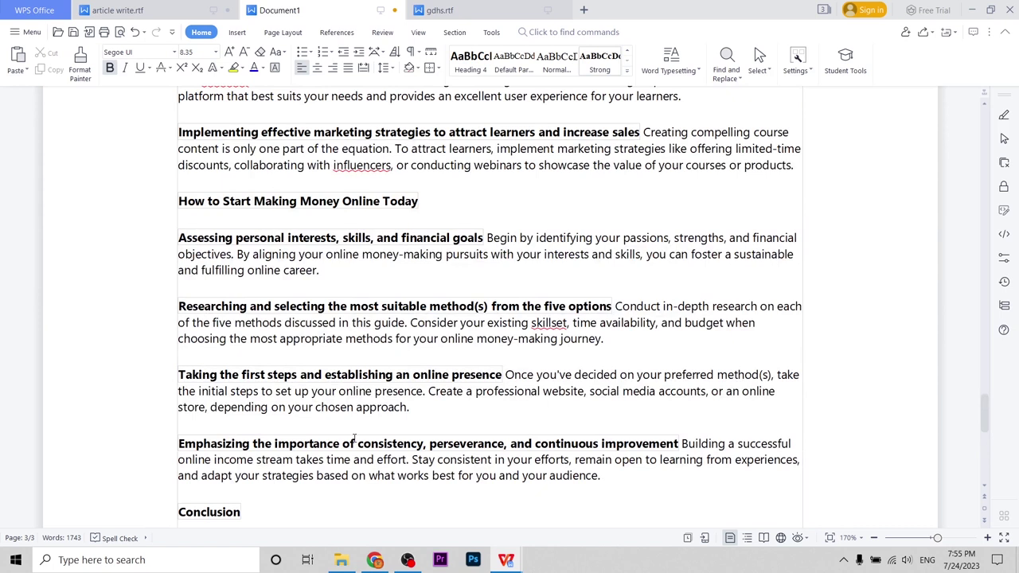